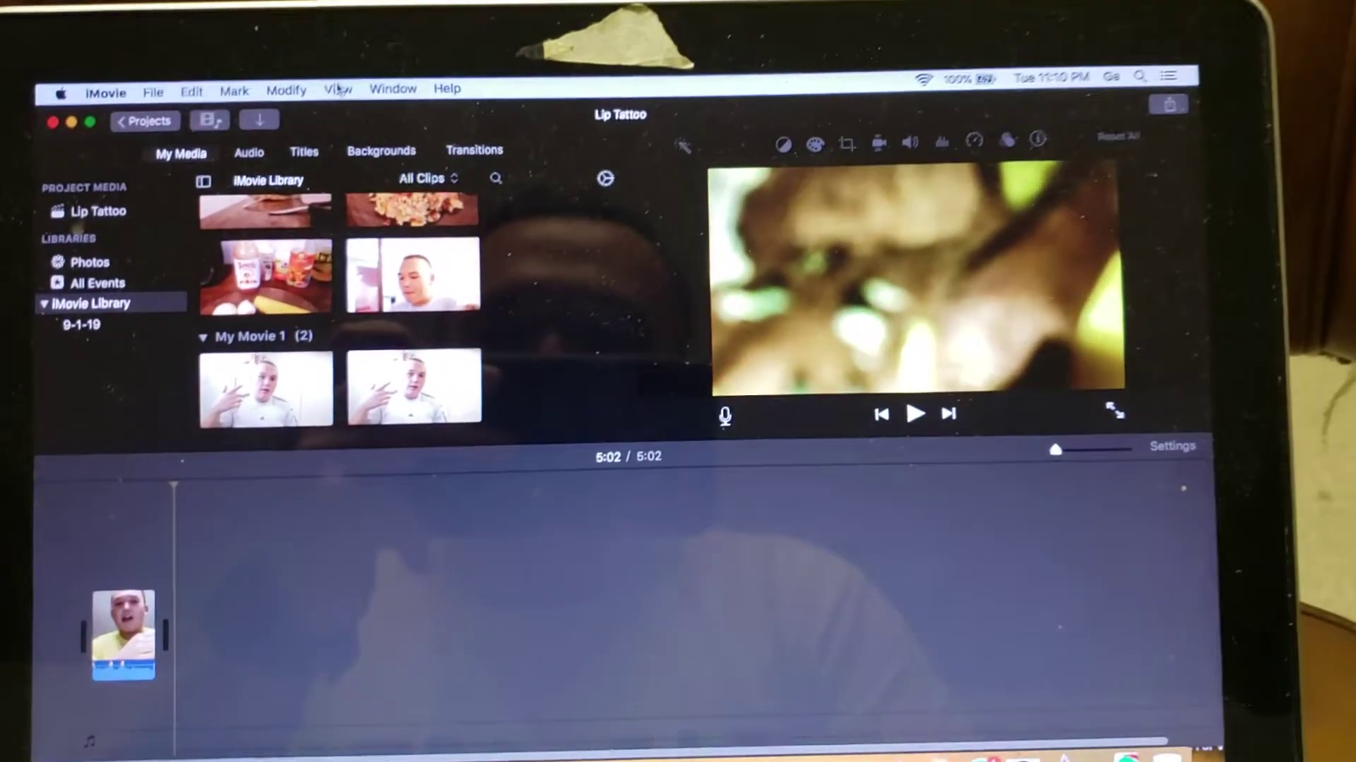
# Step: Zoom in on the 5:02 clip via View > Zoom In and Command+= until it fills the timeline
pyautogui.click(339, 89)
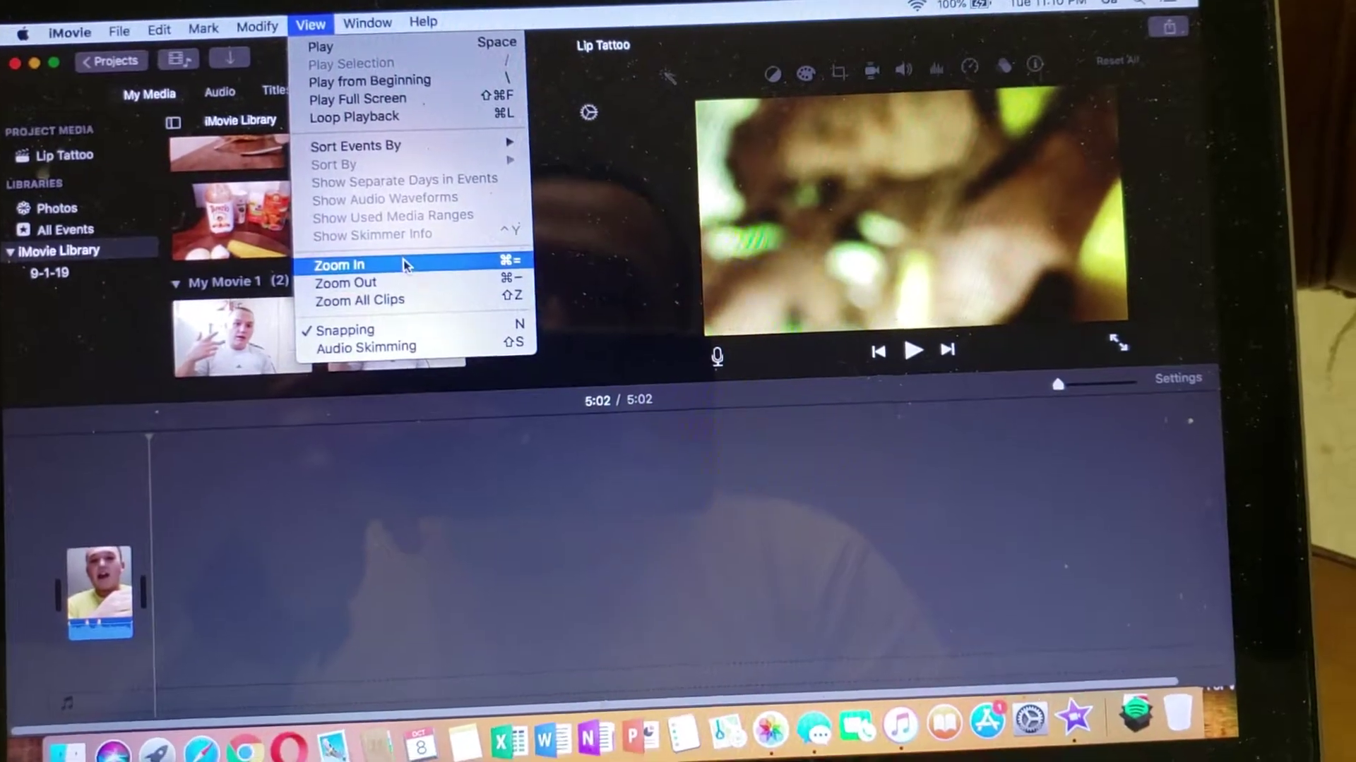
pyautogui.click(405, 265)
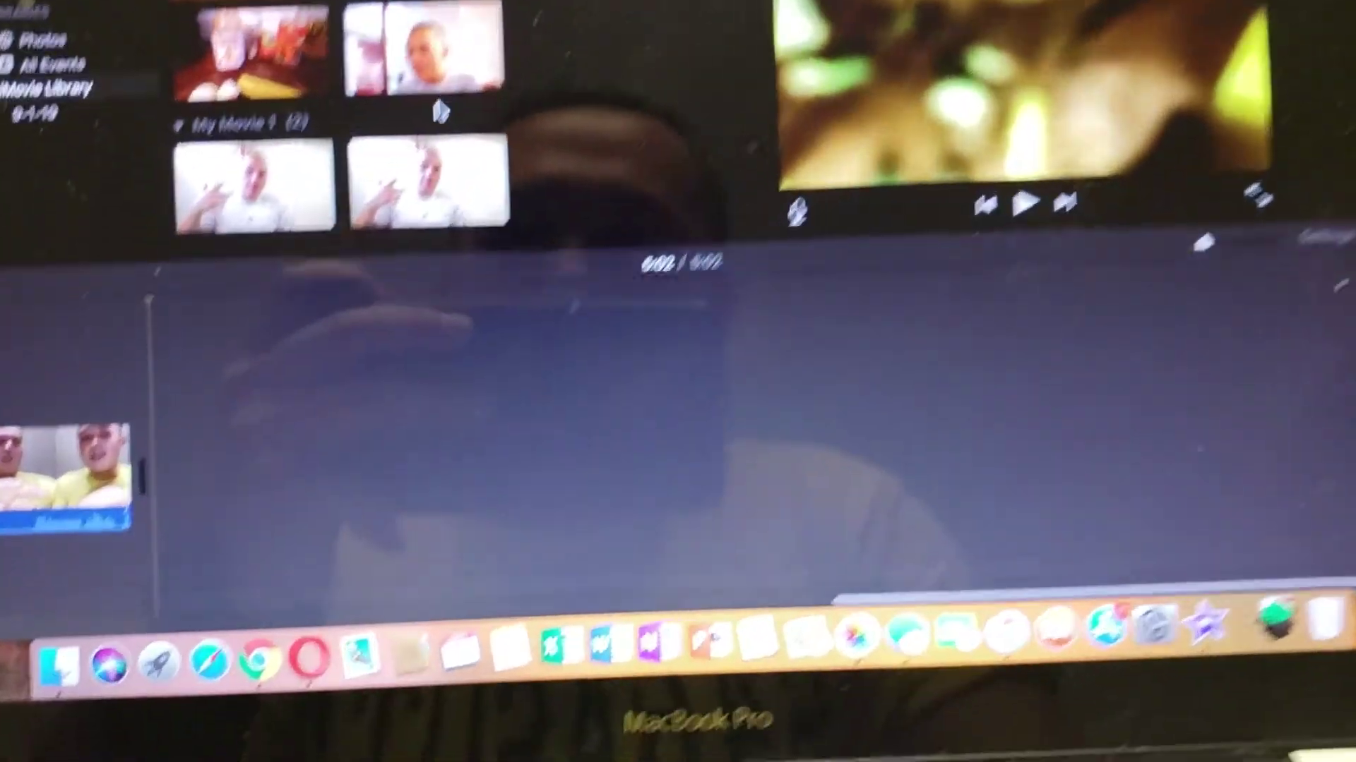
pyautogui.press('super+equal')
pyautogui.press('super+equal')
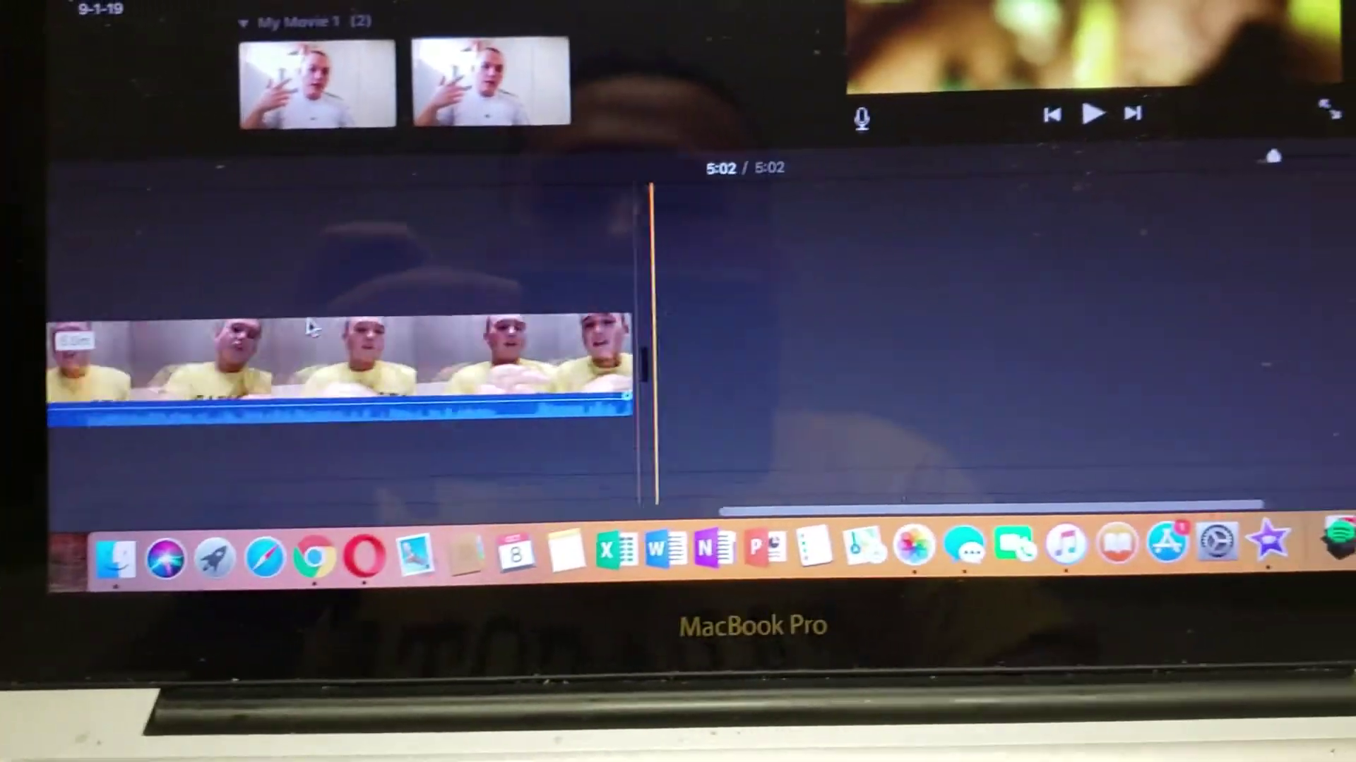
pyautogui.press('super+equal')
pyautogui.press('super+equal')
pyautogui.press('super+equal')
pyautogui.press('super+equal')
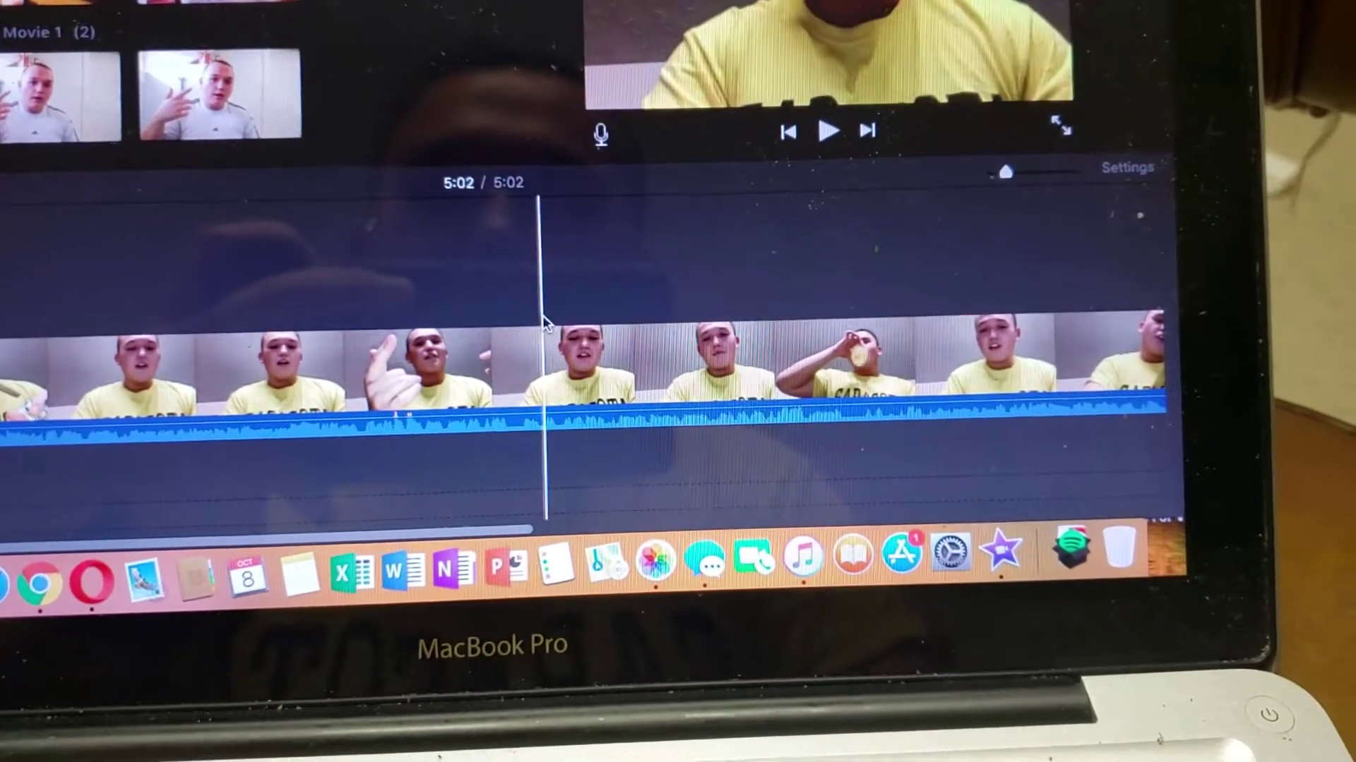
pyautogui.hscroll(5, 643, 314)
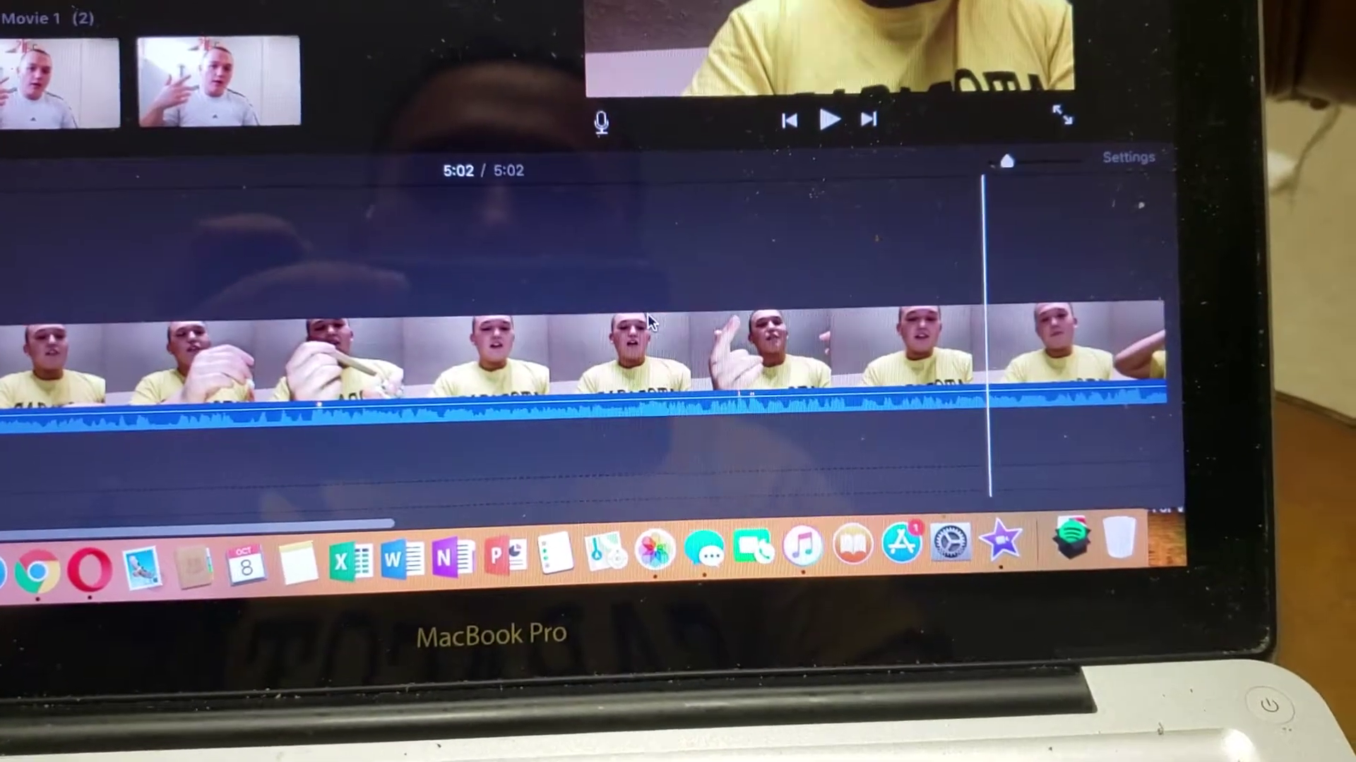
pyautogui.moveTo(648, 360)
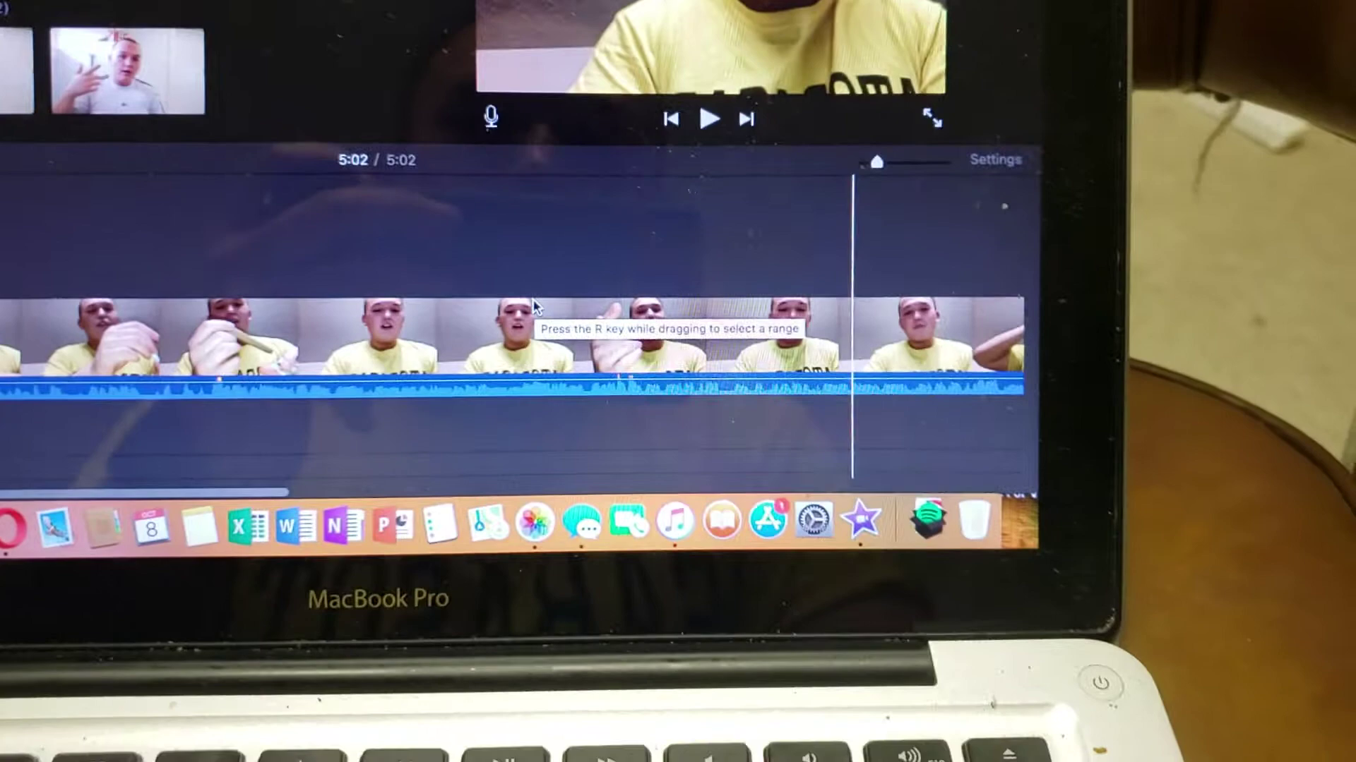
pyautogui.scroll(-3, 304, 35)
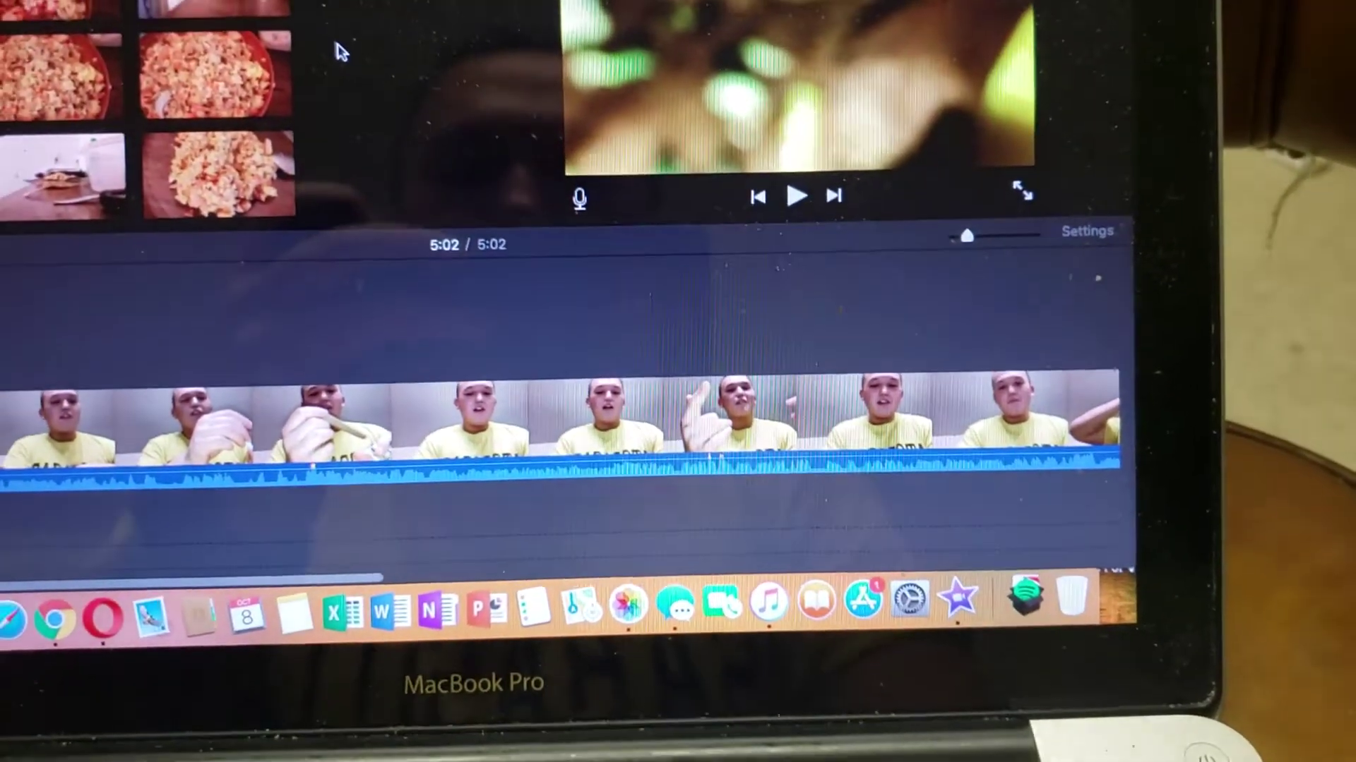
pyautogui.scroll(3, 305, 36)
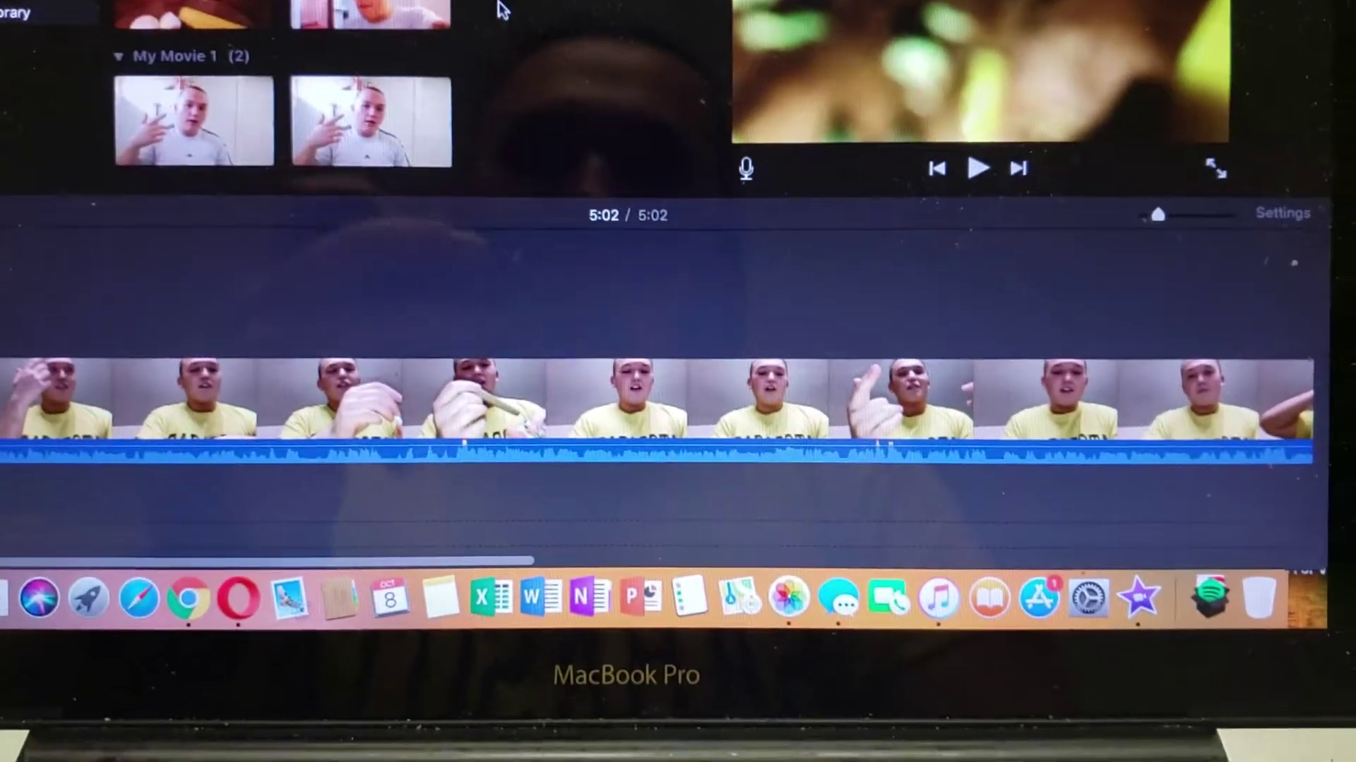